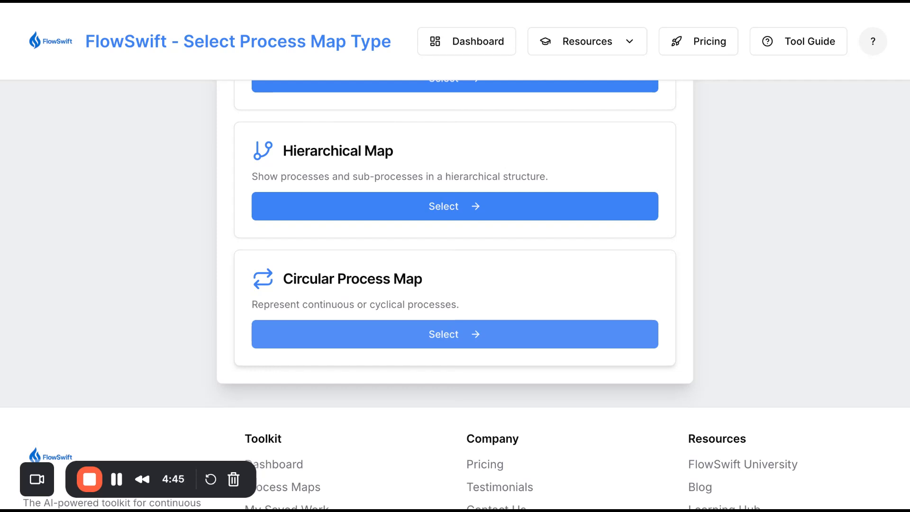
Open the Circular Process Map type and review its guide, sample PDCA diagram and AI Assistant panel
click(455, 334)
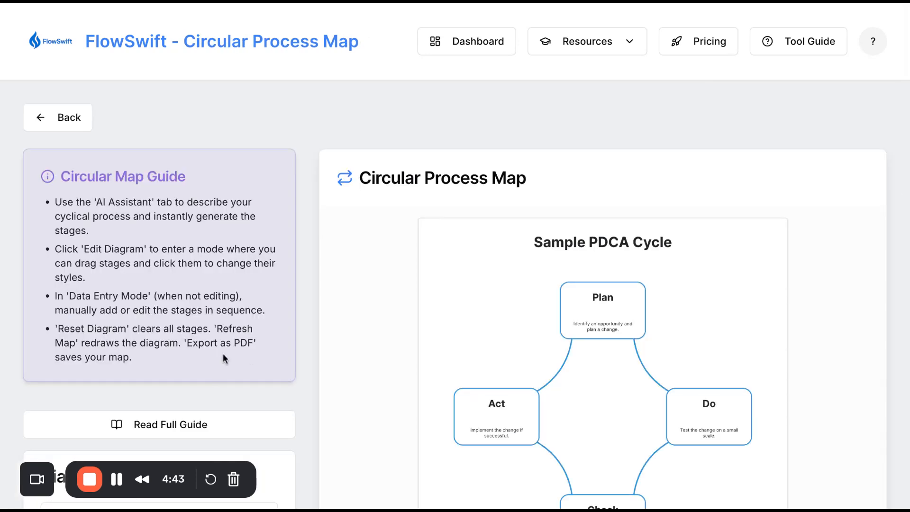
scroll(209, 350, down, 1)
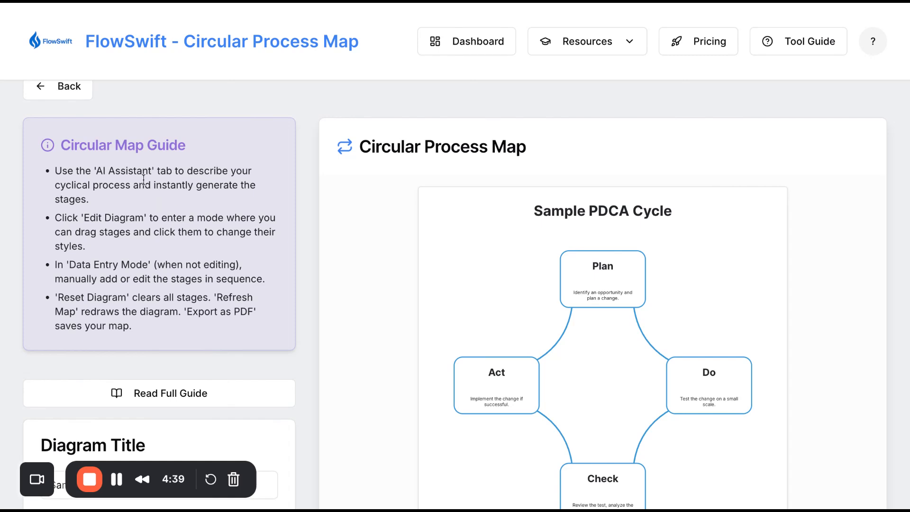
scroll(132, 277, down, 1)
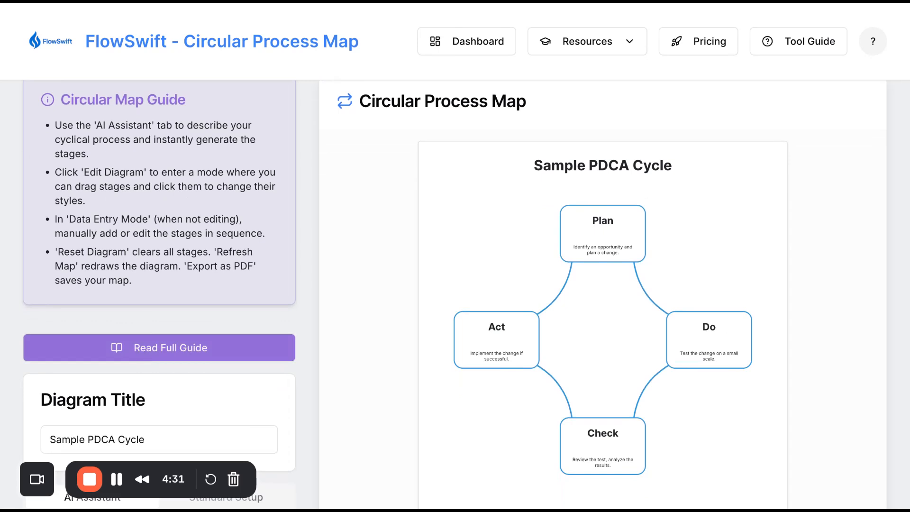
scroll(398, 319, down, 1)
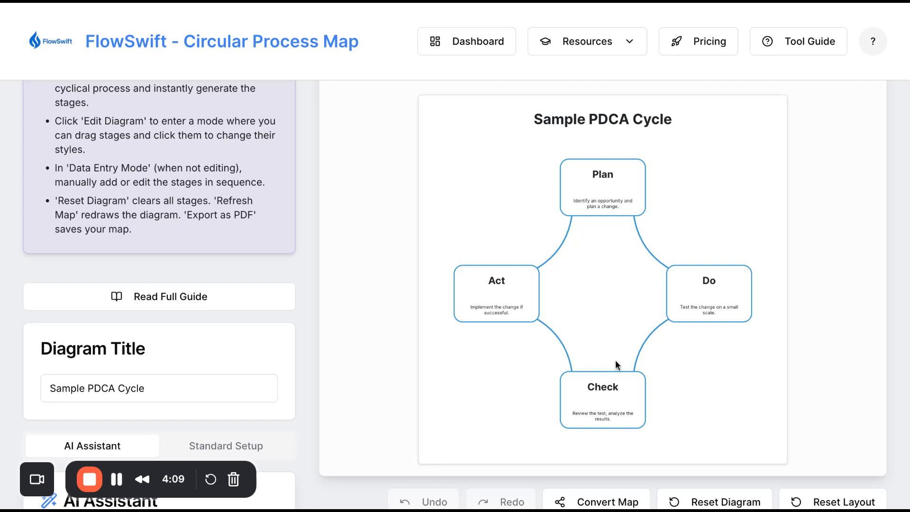
scroll(495, 282, down, 2)
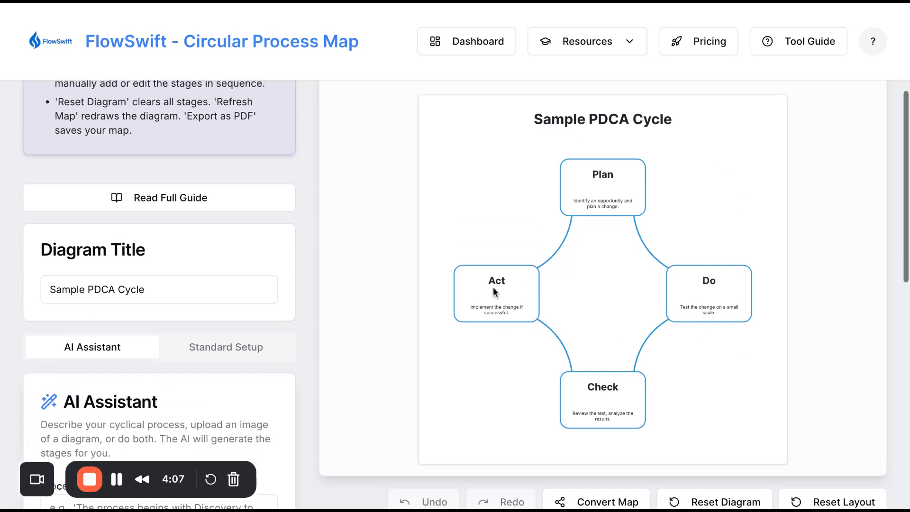
scroll(183, 316, down, 4)
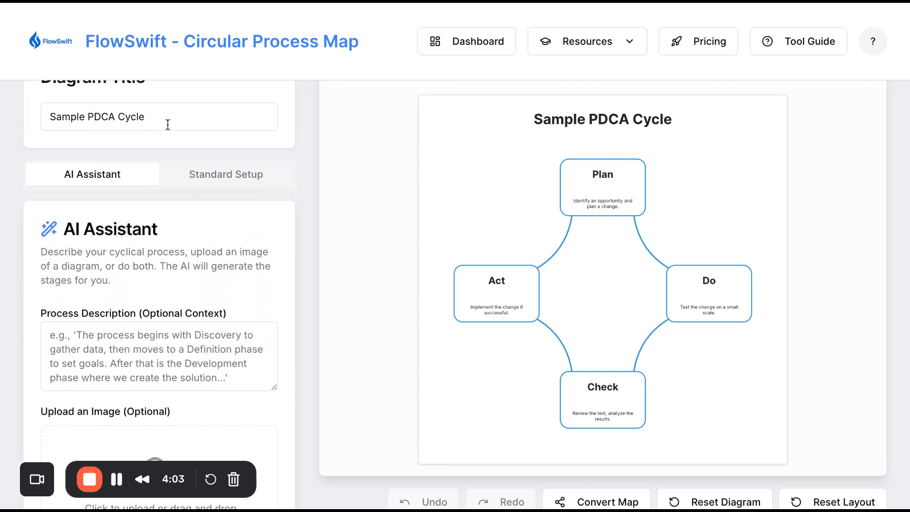
scroll(193, 239, down, 5)
scroll(193, 243, down, 3)
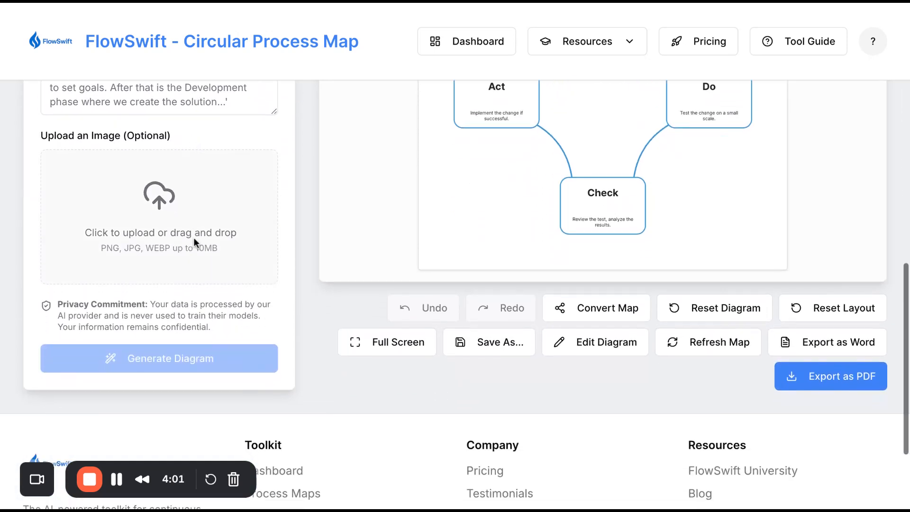
scroll(194, 243, up, 5)
scroll(193, 242, down, 3)
scroll(182, 251, up, 2)
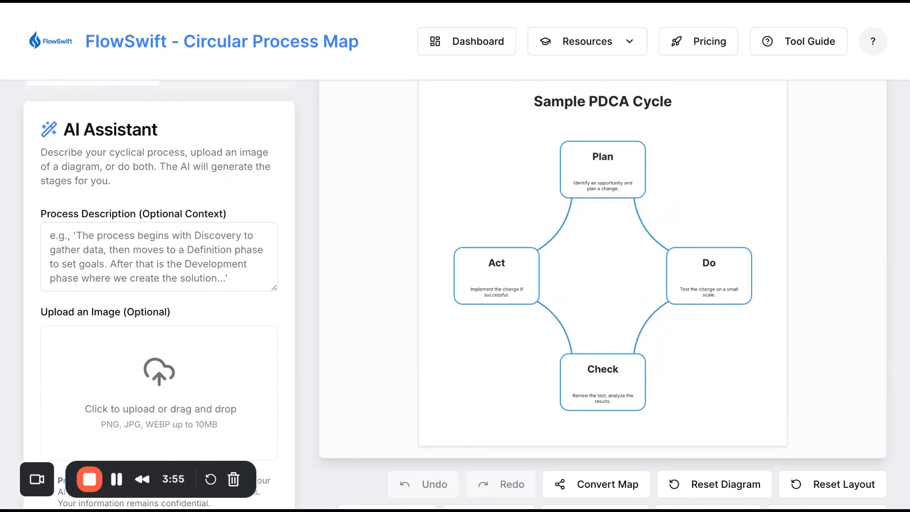
scroll(179, 335, down, 2)
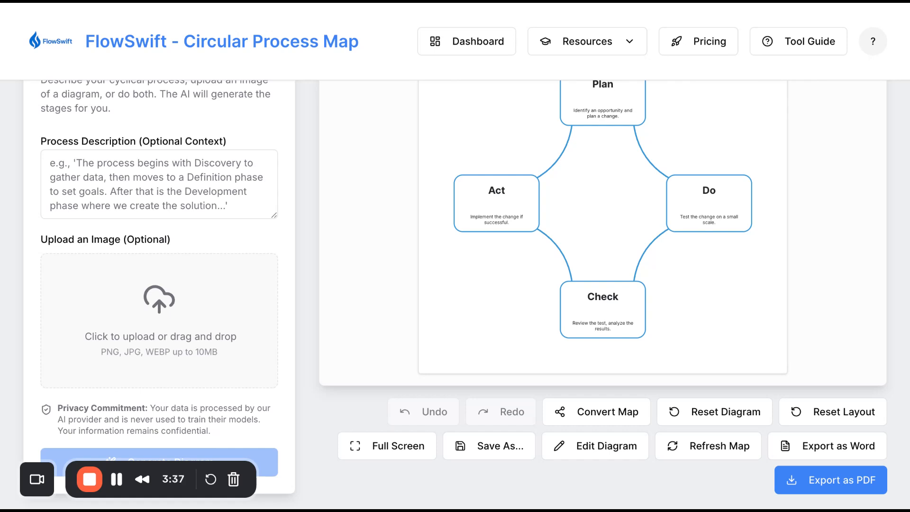
scroll(168, 266, up, 3)
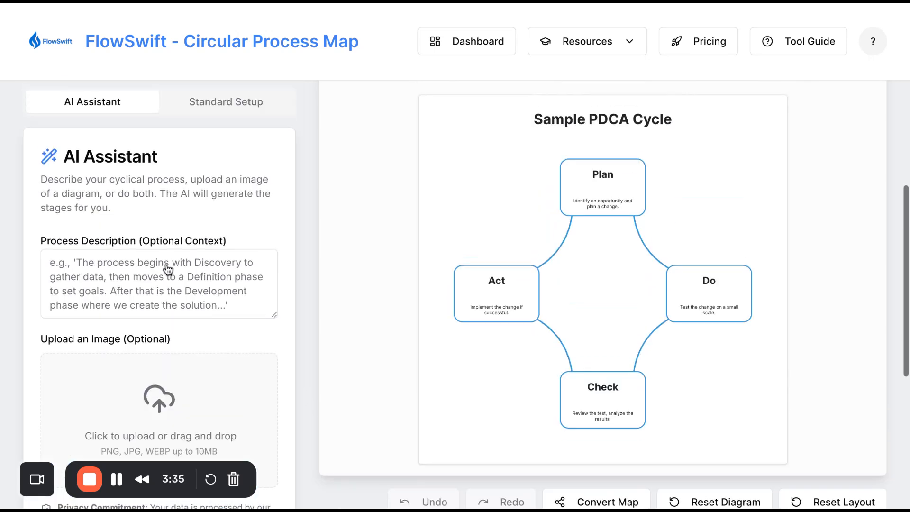
Switch to Standard Setup and examine the sample stages in the expanded stage editor
click(229, 176)
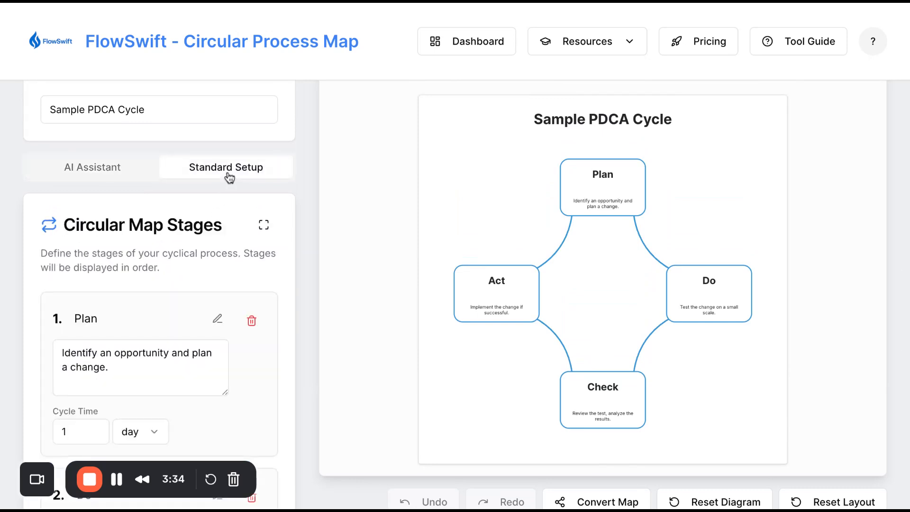
click(264, 224)
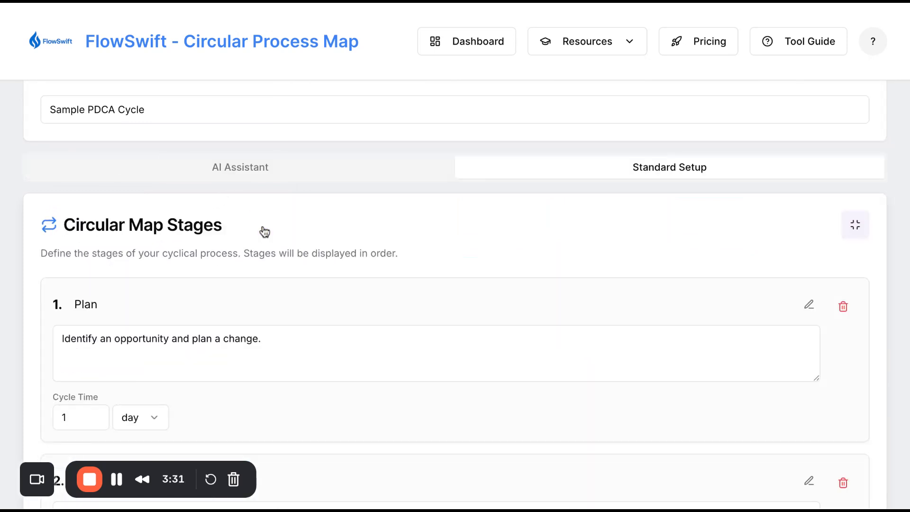
scroll(274, 401, down, 1)
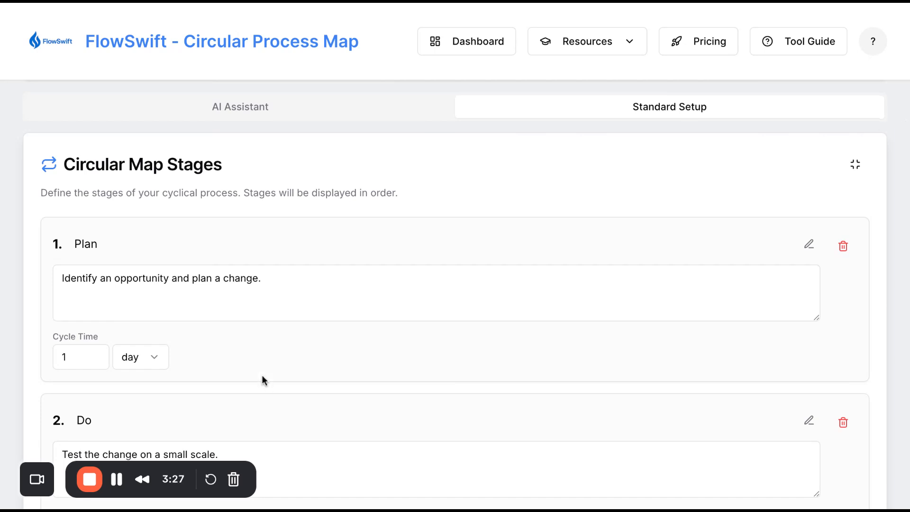
scroll(263, 379, down, 3)
scroll(261, 374, down, 2)
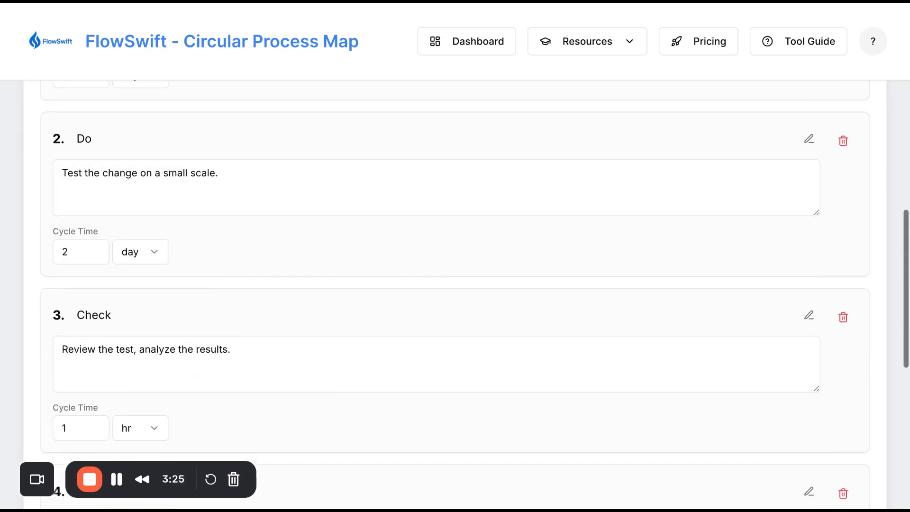
scroll(261, 374, up, 5)
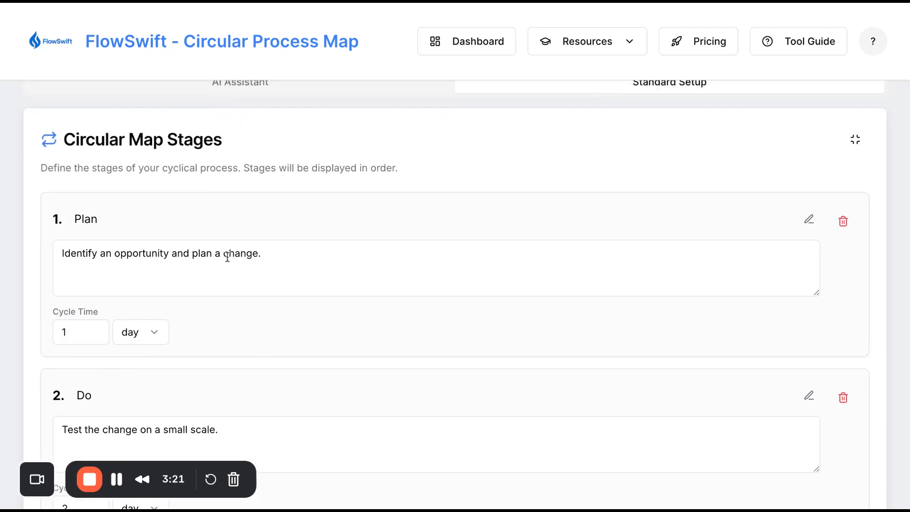
scroll(227, 255, up, 3)
scroll(334, 291, down, 3)
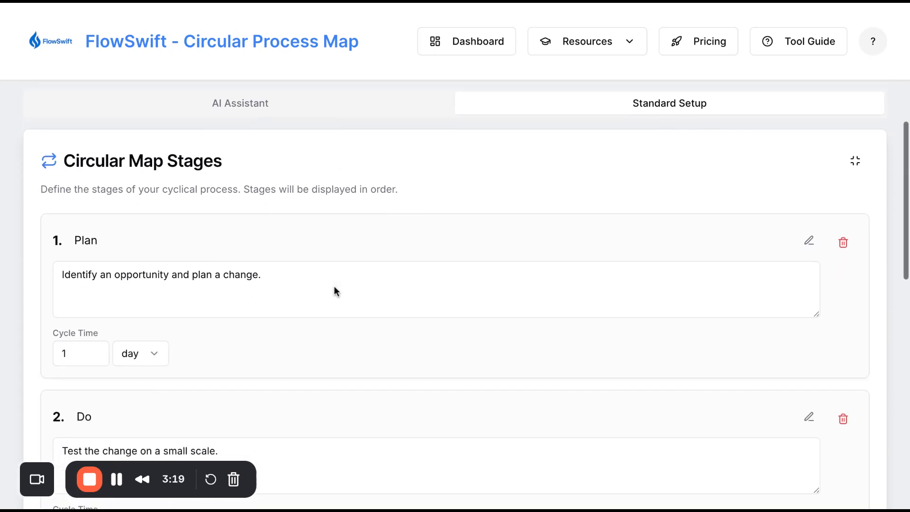
scroll(283, 282, down, 4)
scroll(283, 282, down, 7)
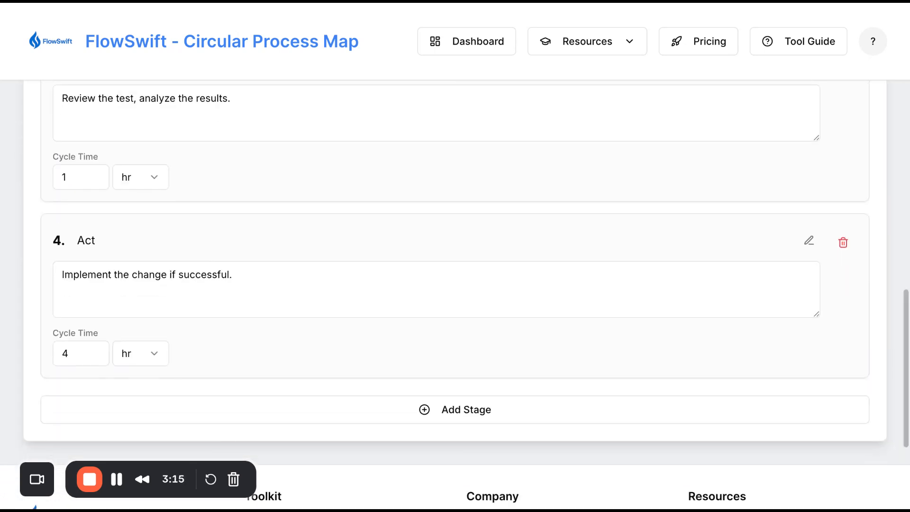
scroll(480, 263, up, 1)
scroll(481, 262, up, 15)
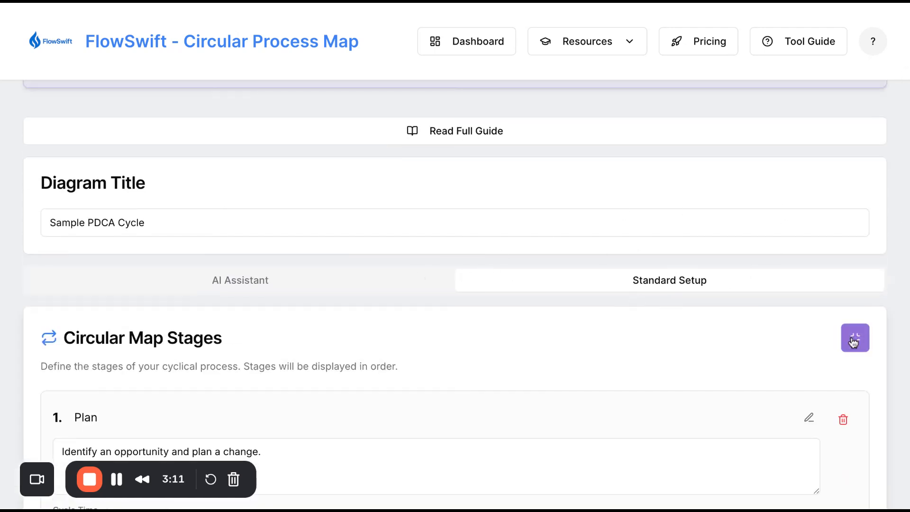
click(854, 341)
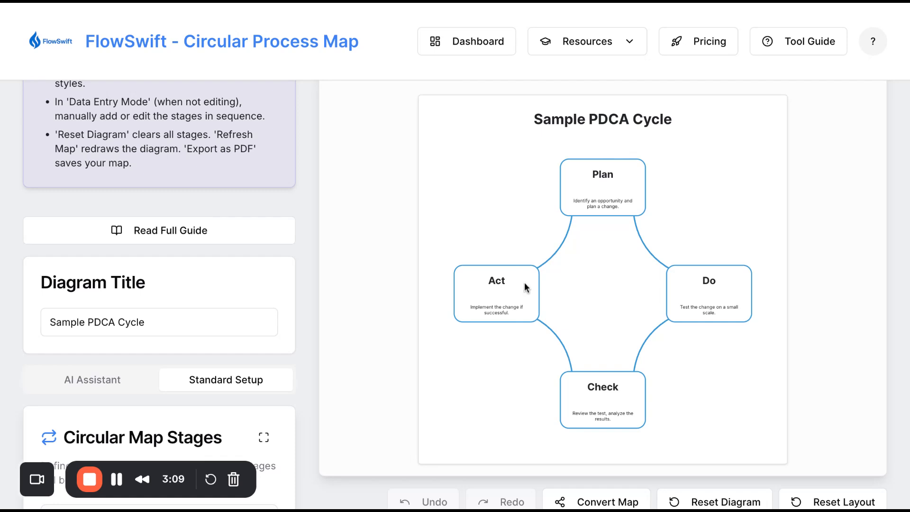
scroll(539, 303, down, 6)
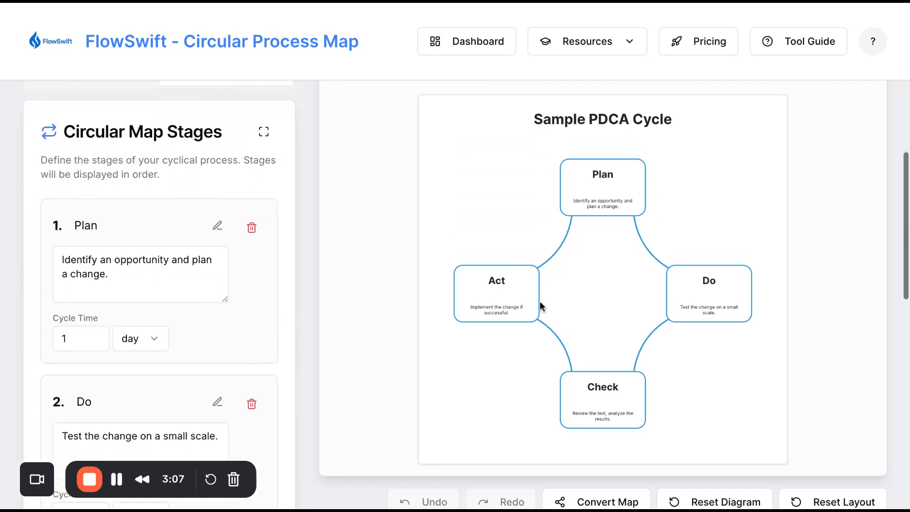
scroll(297, 142, up, 2)
Switch to the AI Assistant and enter the process description "Create a process for a mcdonalds drive thru"
click(97, 166)
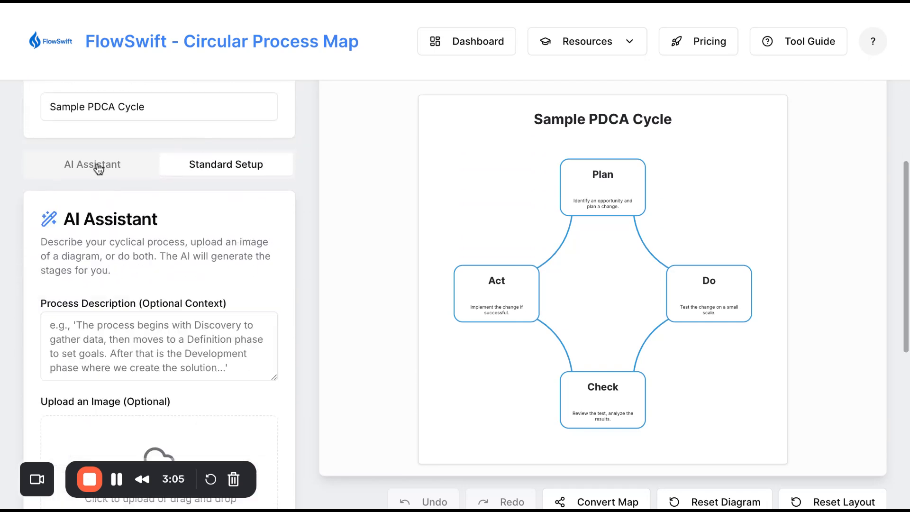
click(142, 335)
text(C)
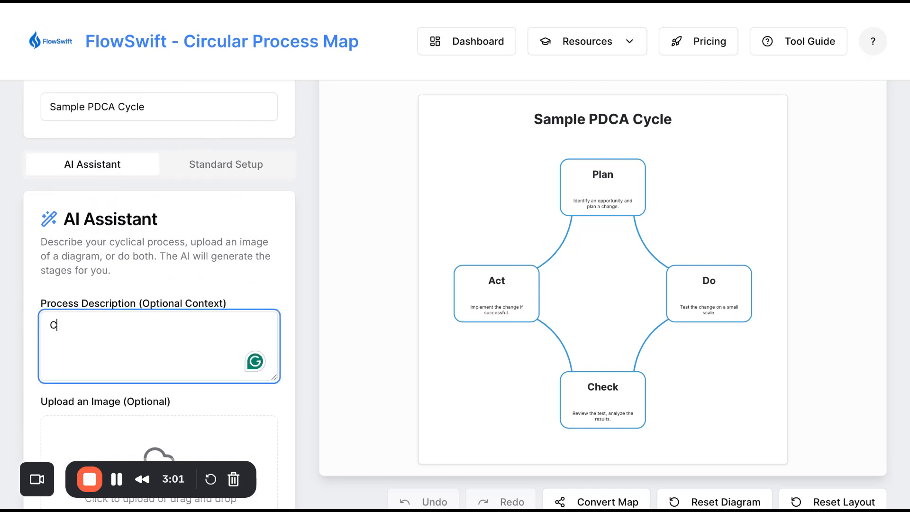
text(reate a c)
key(BackSpace)
text(process)
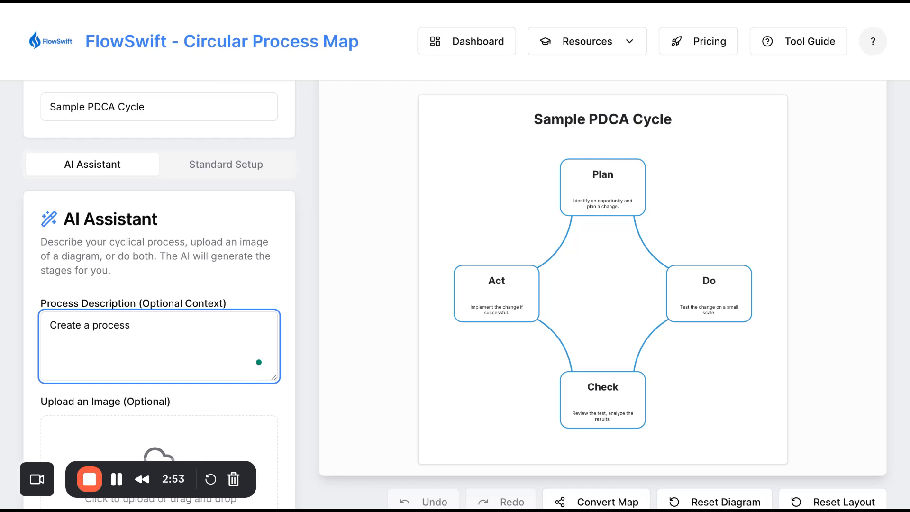
text( for a mcdonalds dr)
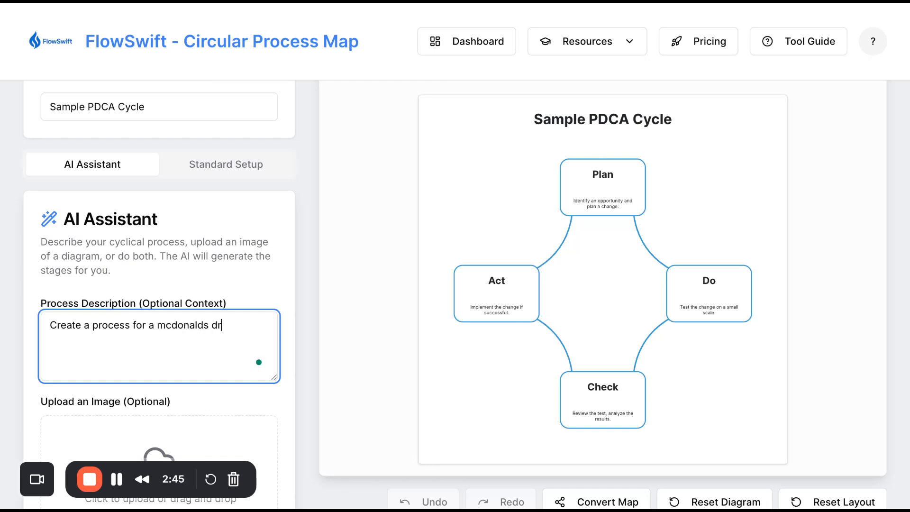
text(ive thro)
text(ugh)
key(BackSpace)
key(BackSpace)
key(BackSpace)
key(BackSpace)
key(BackSpace)
text(u)
Generate the circular diagram from the description
scroll(104, 426, down, 5)
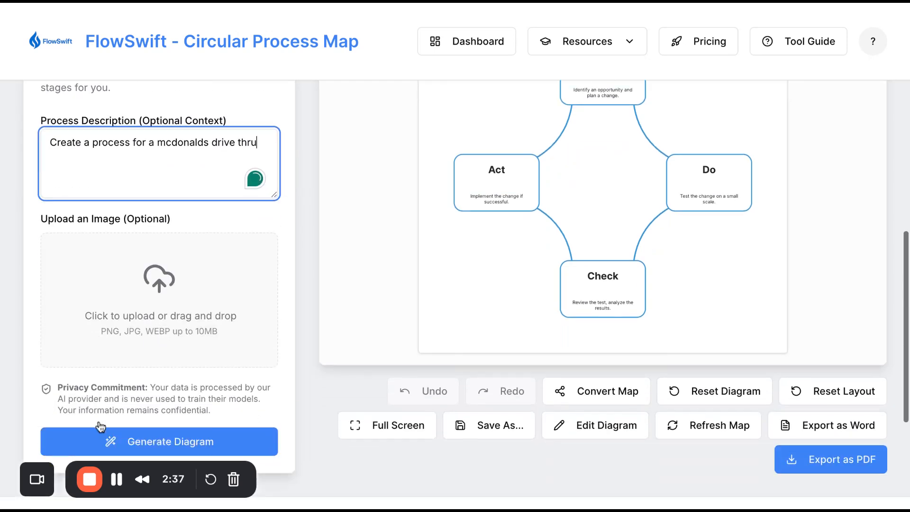
click(120, 421)
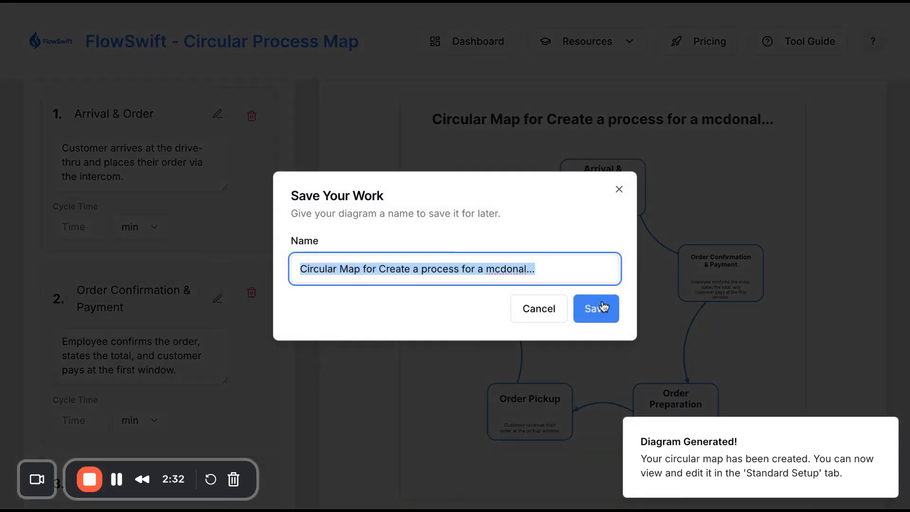
click(603, 307)
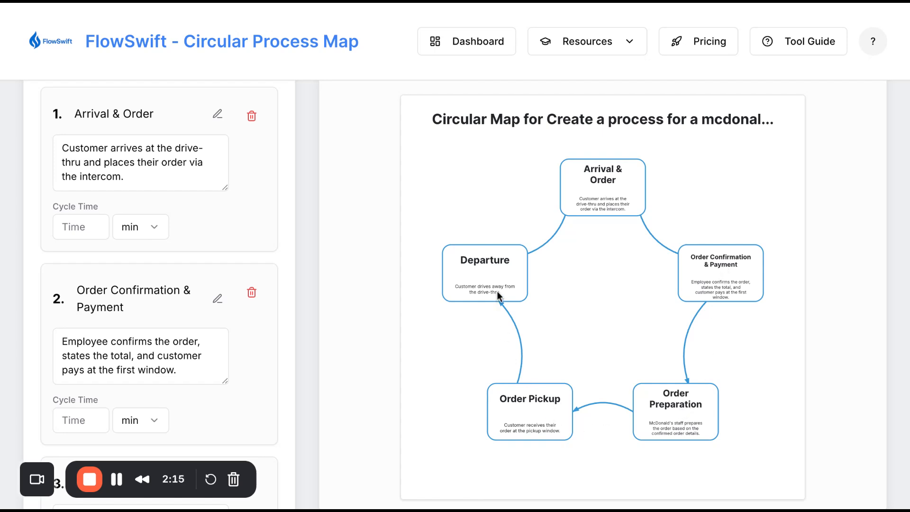
Set a cycle time for the Arrival & Order stage and review the remaining generated stages
click(95, 224)
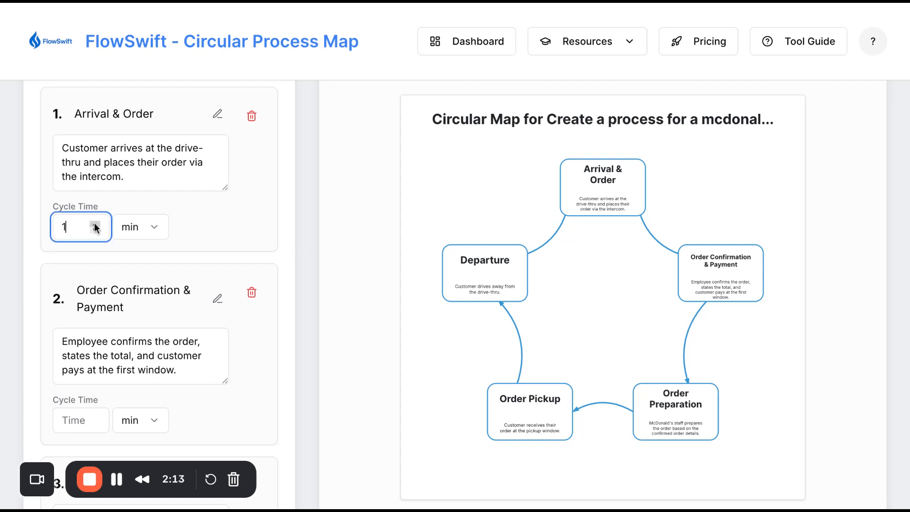
click(94, 224)
click(94, 224)
click(94, 224)
scroll(409, 313, down, 1)
scroll(409, 313, down, 4)
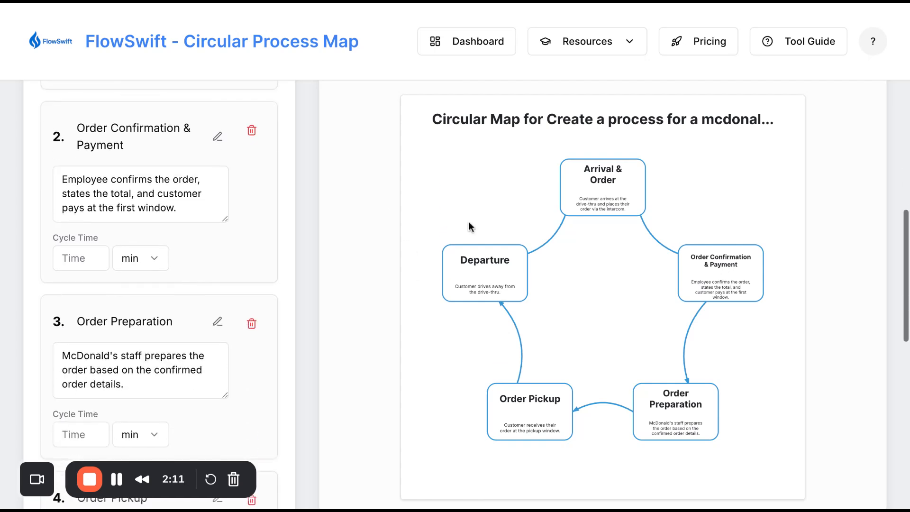
scroll(528, 331, down, 4)
scroll(528, 332, down, 5)
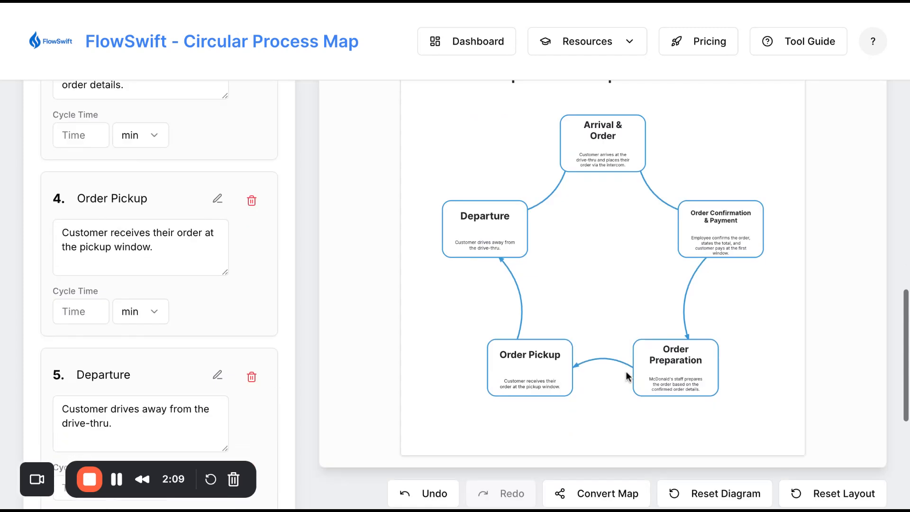
Enable Edit Diagram mode for the generated map
click(568, 350)
scroll(573, 311, up, 10)
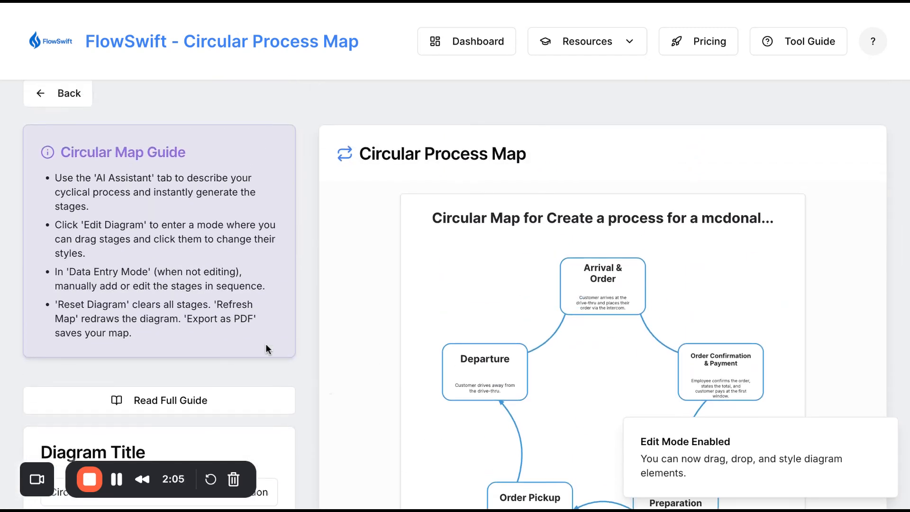
scroll(257, 331, down, 6)
scroll(257, 331, up, 1)
scroll(256, 332, up, 4)
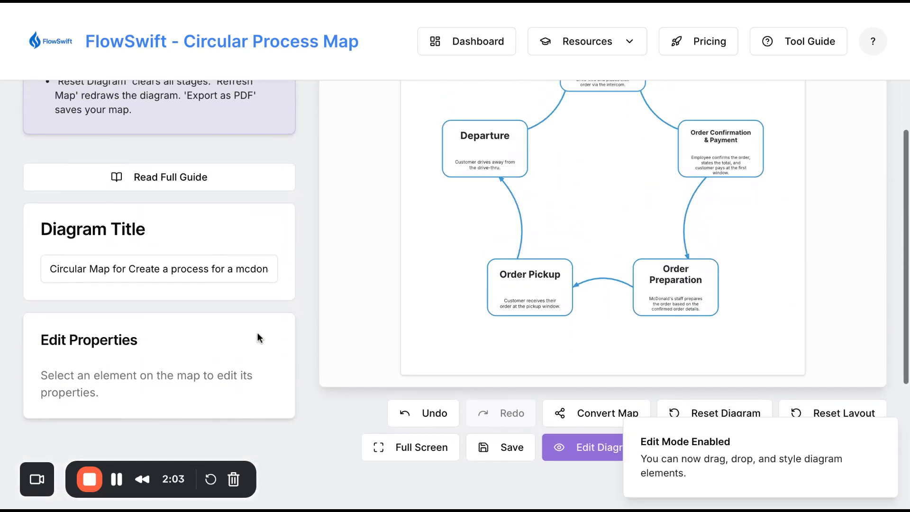
Select the Arrival & Order stage on the map and adjust its shape width in pixels
click(605, 228)
scroll(159, 363, down, 5)
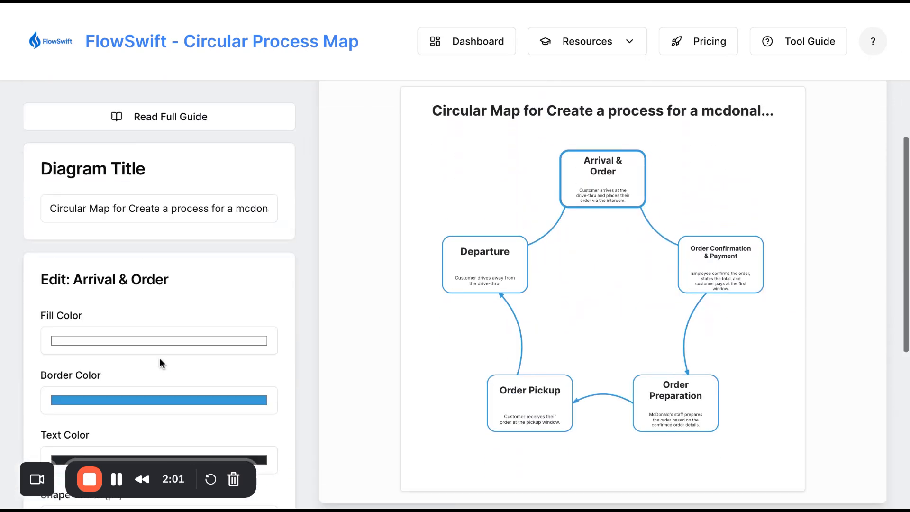
click(263, 359)
text(50)
click(263, 355)
click(263, 355)
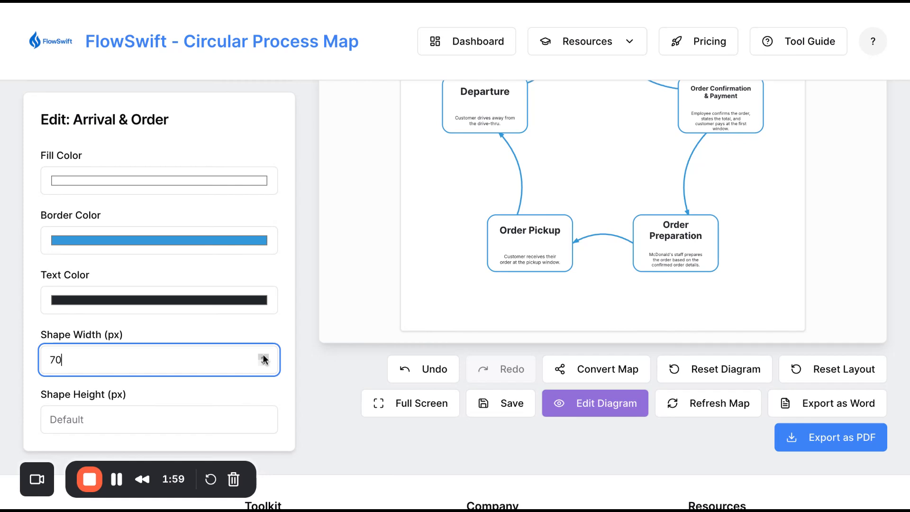
click(263, 355)
click(263, 355)
click(263, 355)
scroll(522, 236, up, 3)
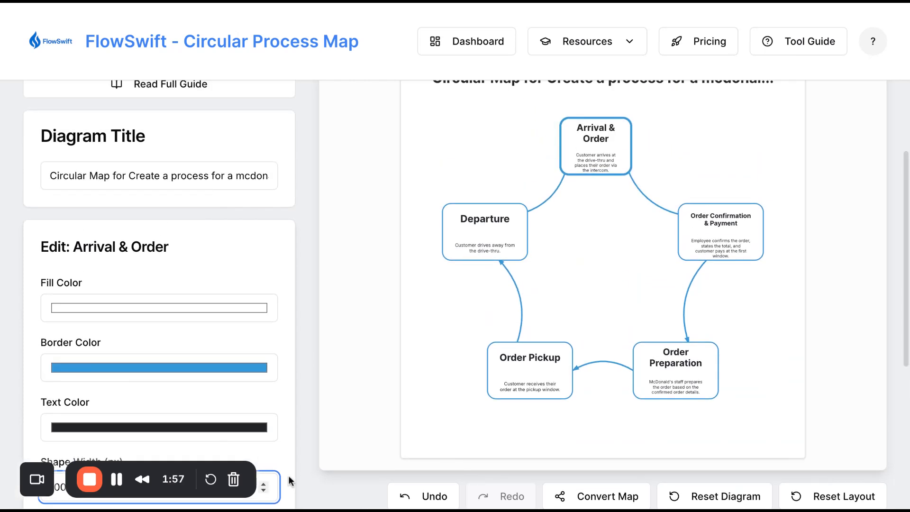
Set the Arrival & Order shape width to 180 px
click(264, 484)
click(264, 484)
click(264, 484)
click(264, 484)
click(263, 484)
click(264, 484)
click(264, 484)
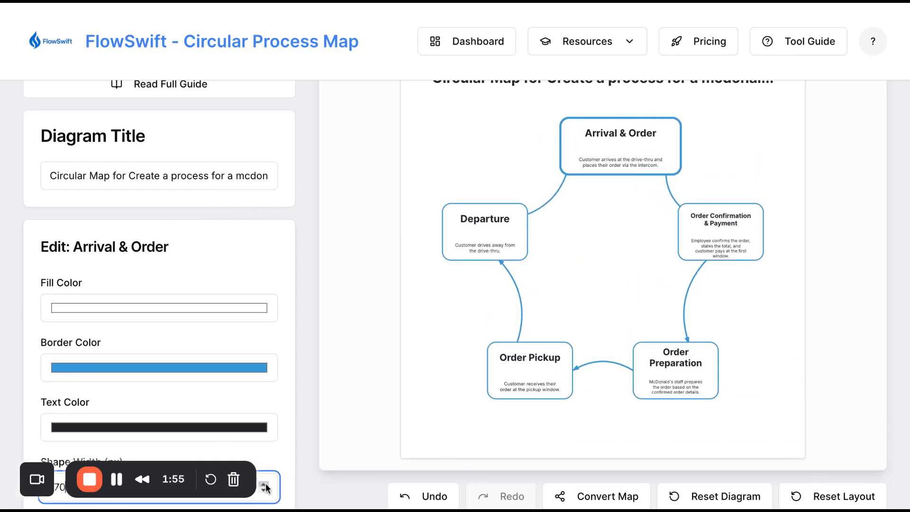
click(264, 484)
Set the Arrival & Order shape height to 70 px
scroll(274, 462, down, 1)
scroll(274, 462, down, 3)
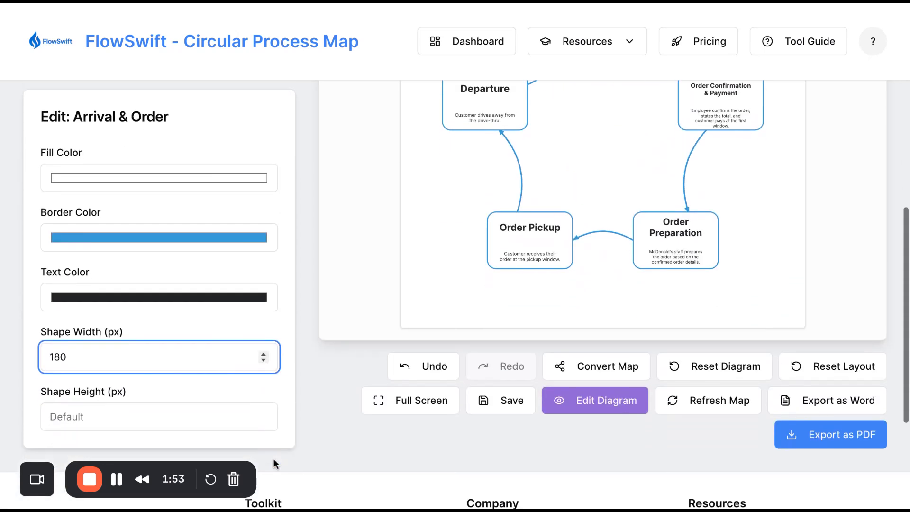
click(262, 417)
click(262, 417)
click(262, 417)
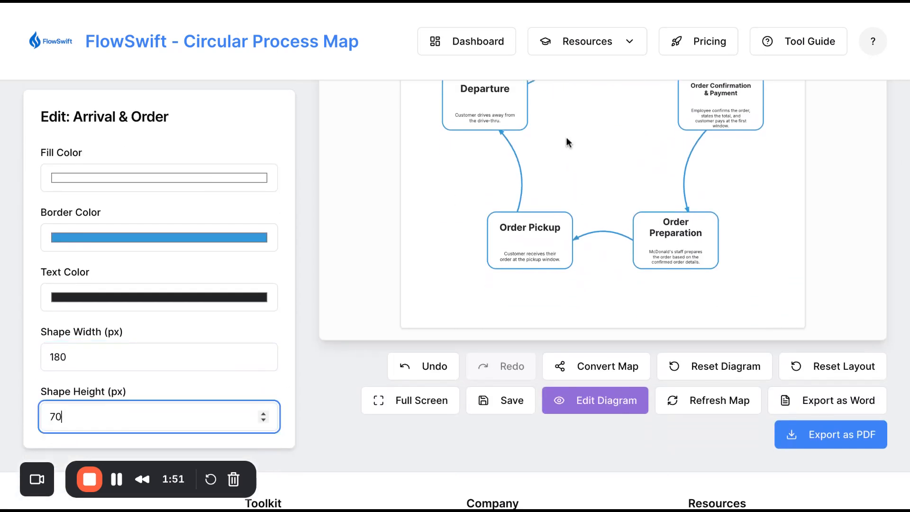
Change the Arrival & Order border color to a darker blue
scroll(566, 137, up, 4)
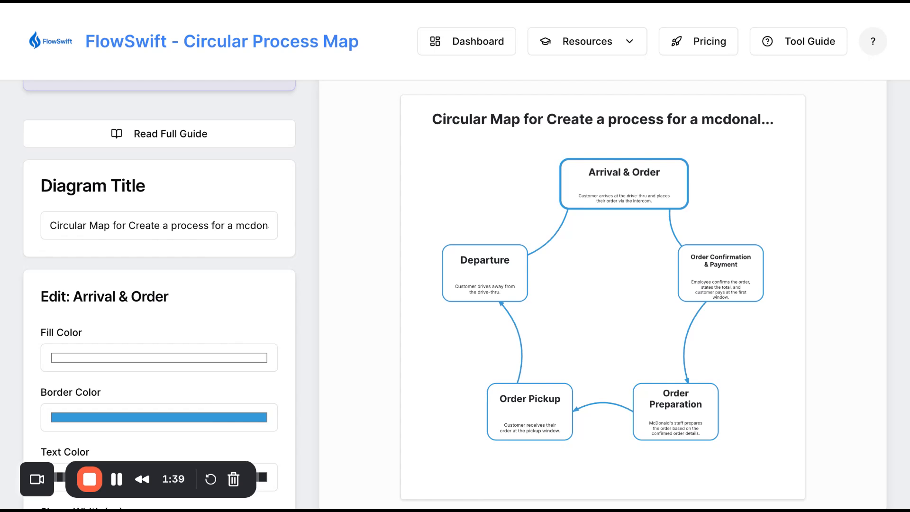
click(165, 419)
click(158, 356)
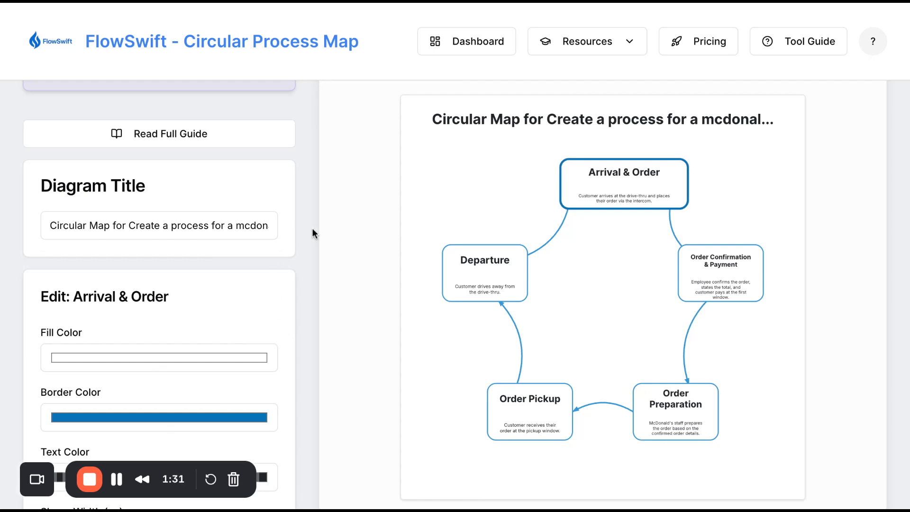
Go back from the circular map to the process map type selection page
scroll(307, 174, up, 4)
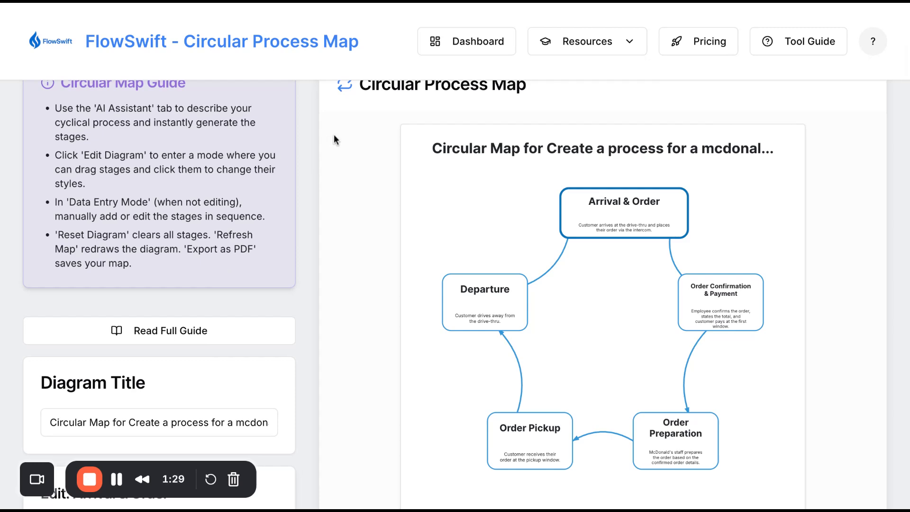
scroll(334, 134, up, 2)
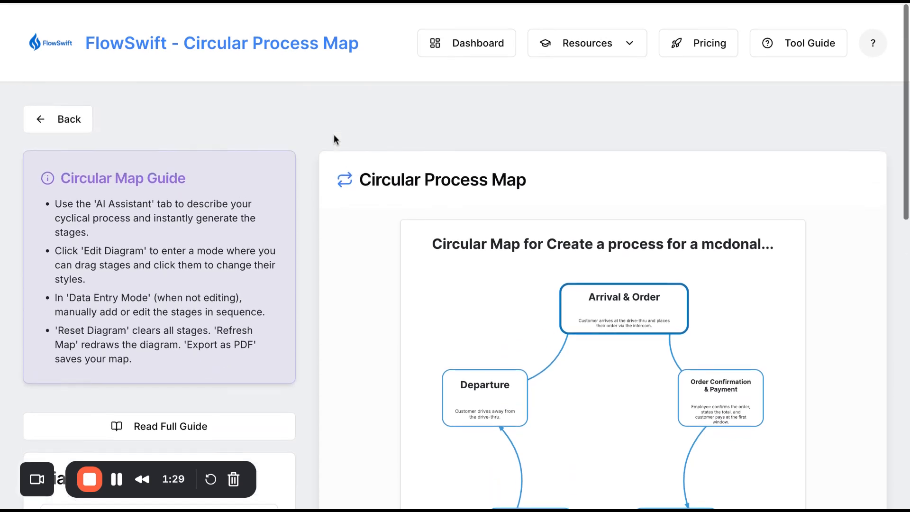
click(84, 134)
scroll(320, 229, up, 6)
scroll(320, 229, up, 3)
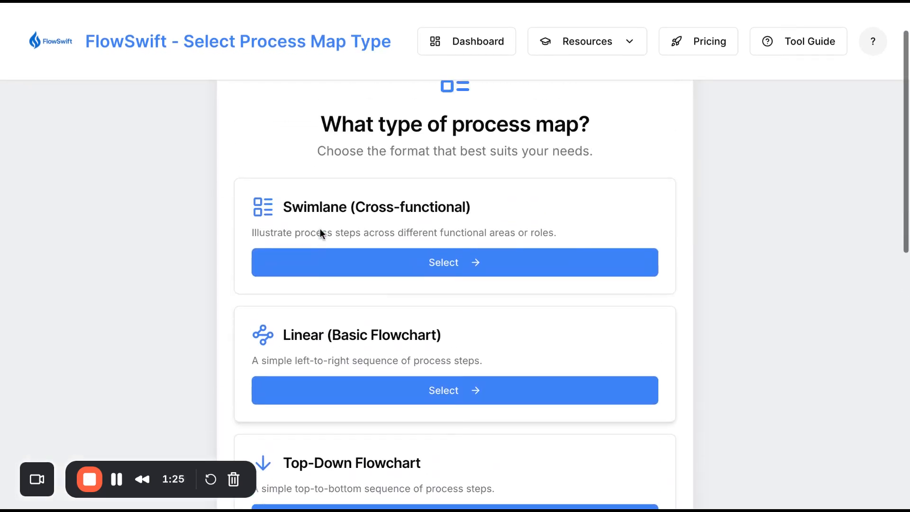